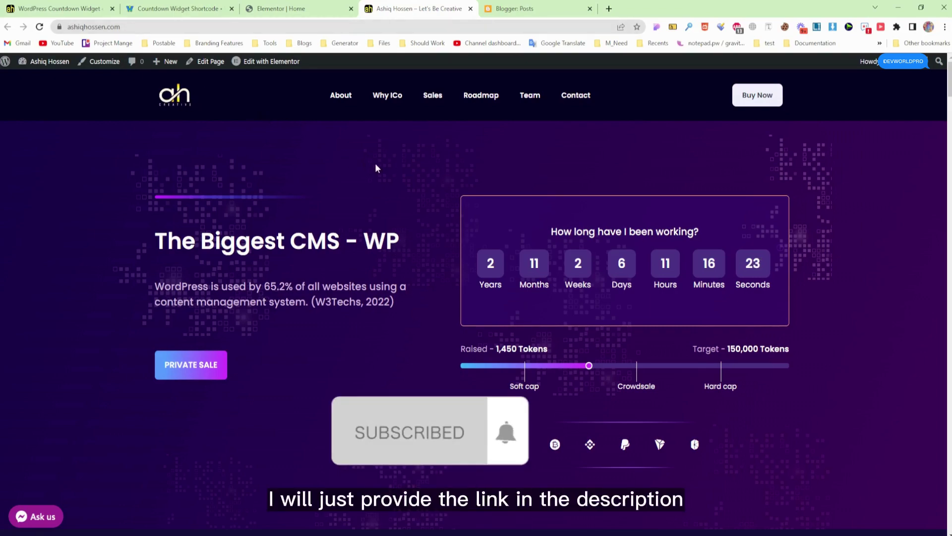
# Step: Scroll the homepage down to the Get a Quote form and focus its Your Name field
pyautogui.scroll(-10, 365, 166)
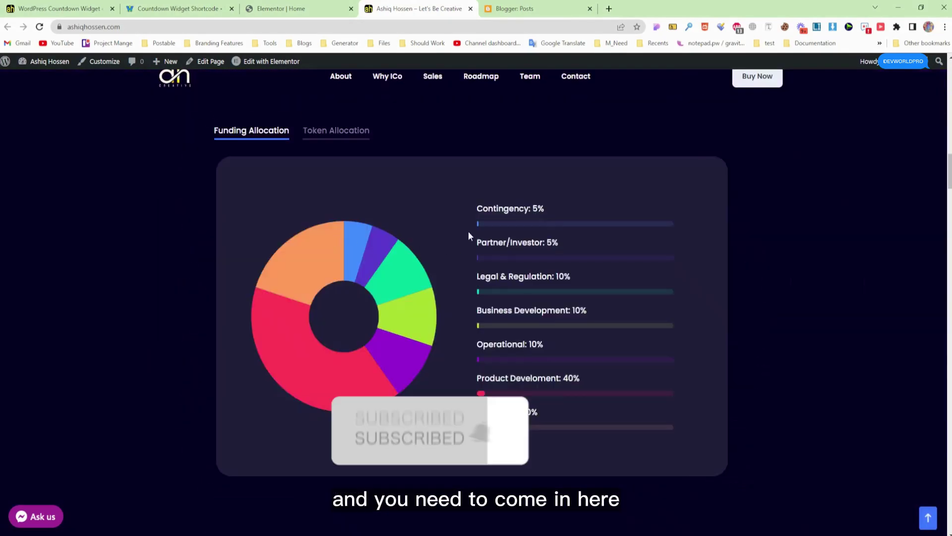
pyautogui.scroll(-15, 468, 231)
pyautogui.scroll(-20, 553, 226)
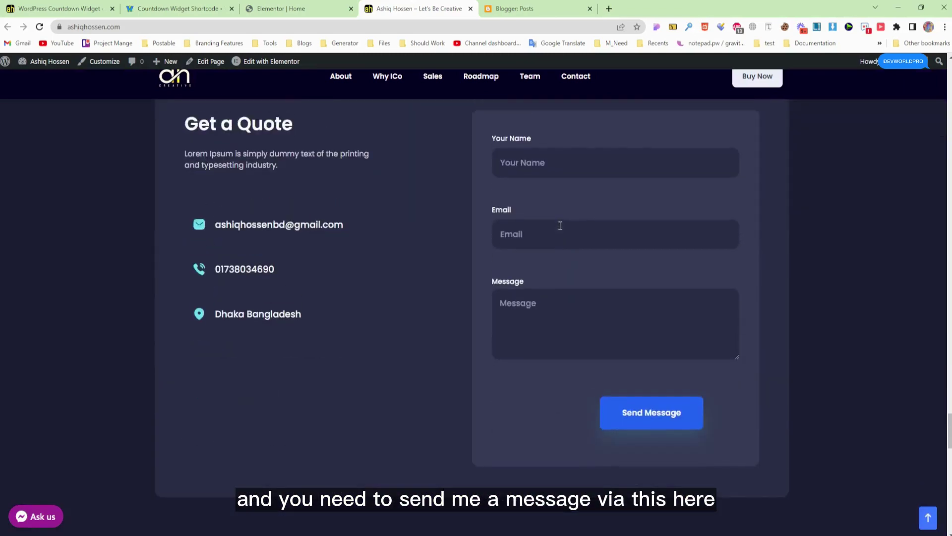
pyautogui.scroll(3, 559, 223)
pyautogui.click(617, 270)
# Step: Focus and leave the Message field, then go to the Countdown Widget Options page
pyautogui.scroll(-1, 617, 277)
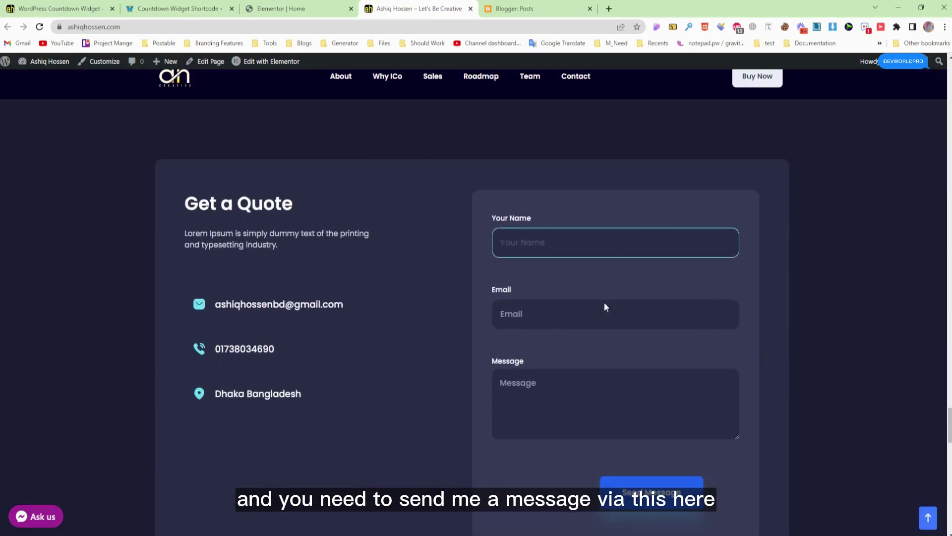
pyautogui.click(546, 382)
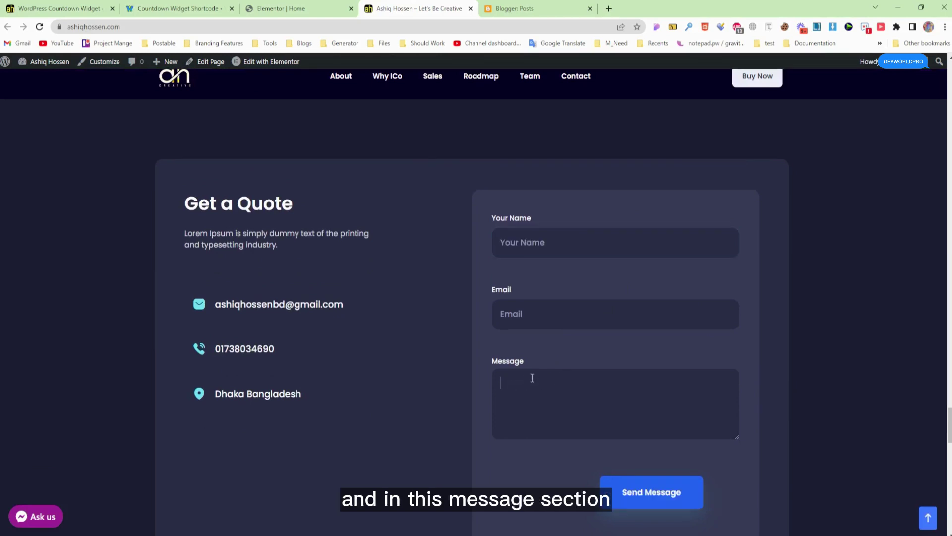
pyautogui.click(566, 352)
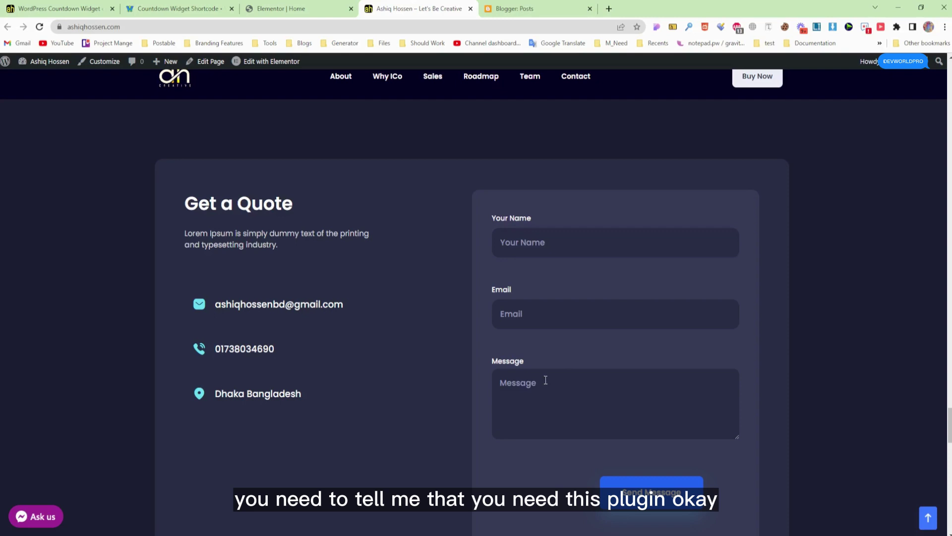
pyautogui.click(57, 10)
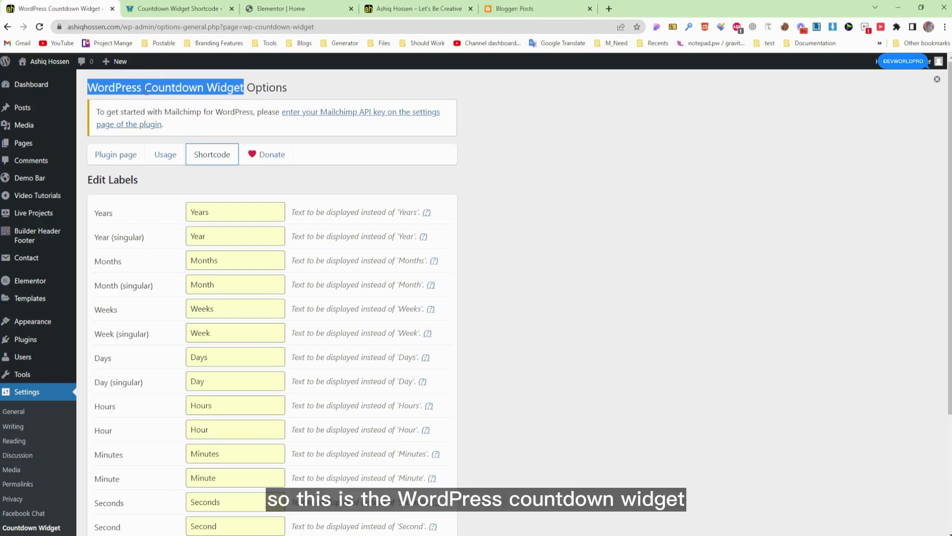
pyautogui.scroll(-2, 147, 93)
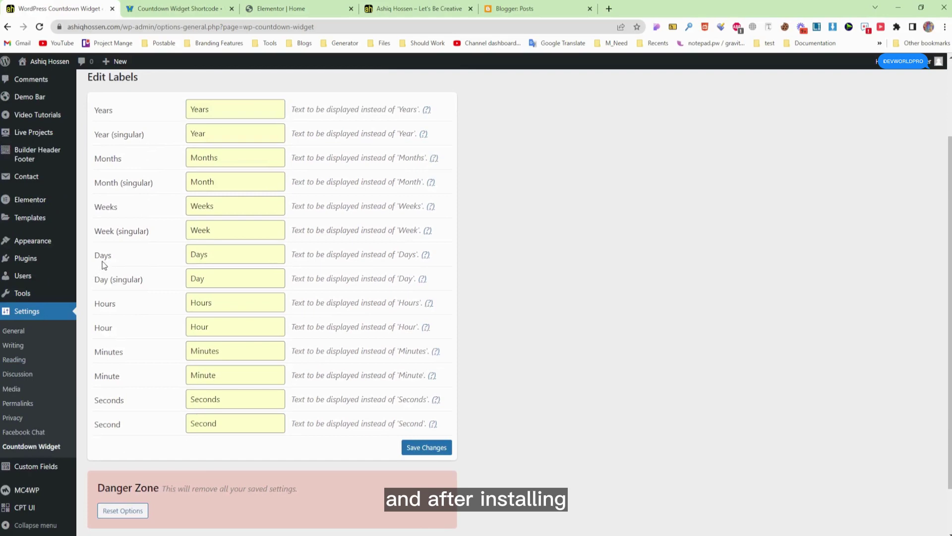
pyautogui.scroll(2, 189, 258)
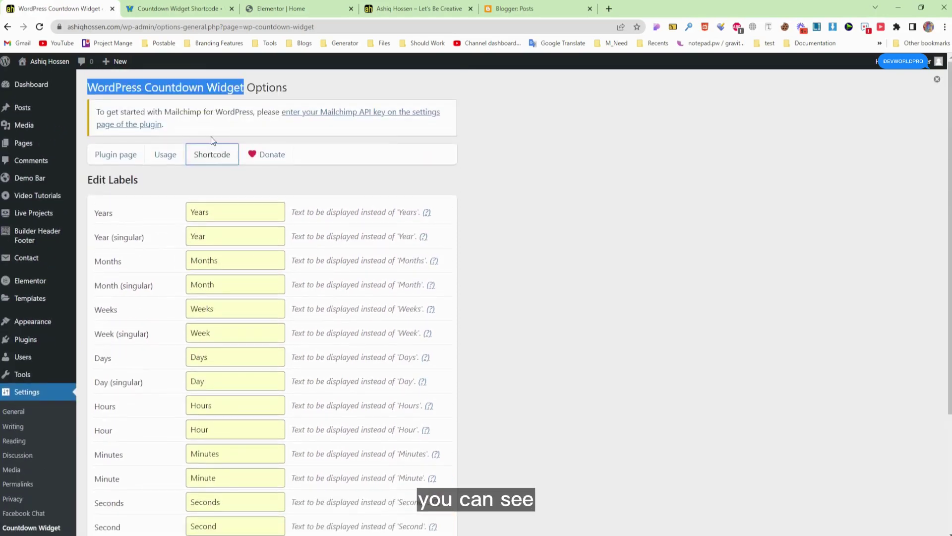
pyautogui.scroll(-3, 130, 166)
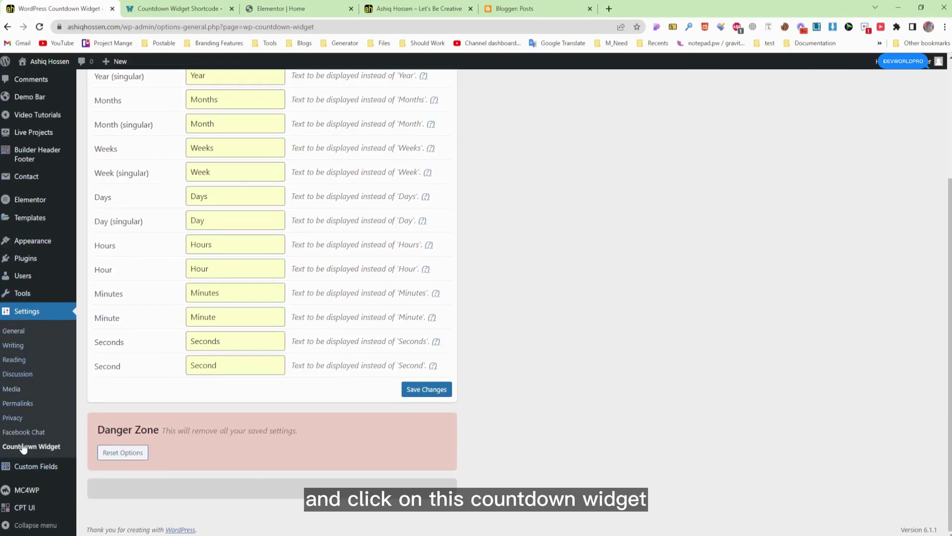
pyautogui.scroll(3, 245, 424)
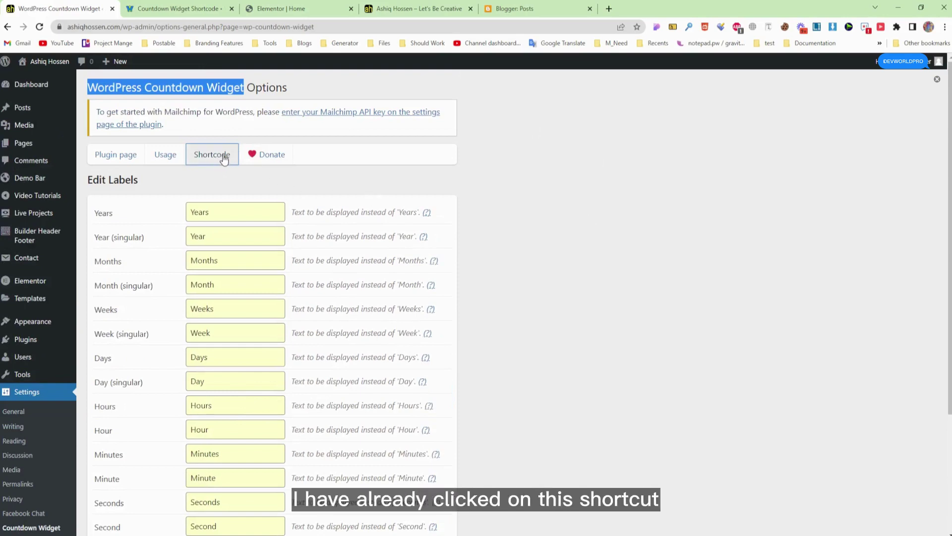
# Step: Open the Countdown Widget Shortcode docs and select the first countdown shortcode example
pyautogui.click(183, 9)
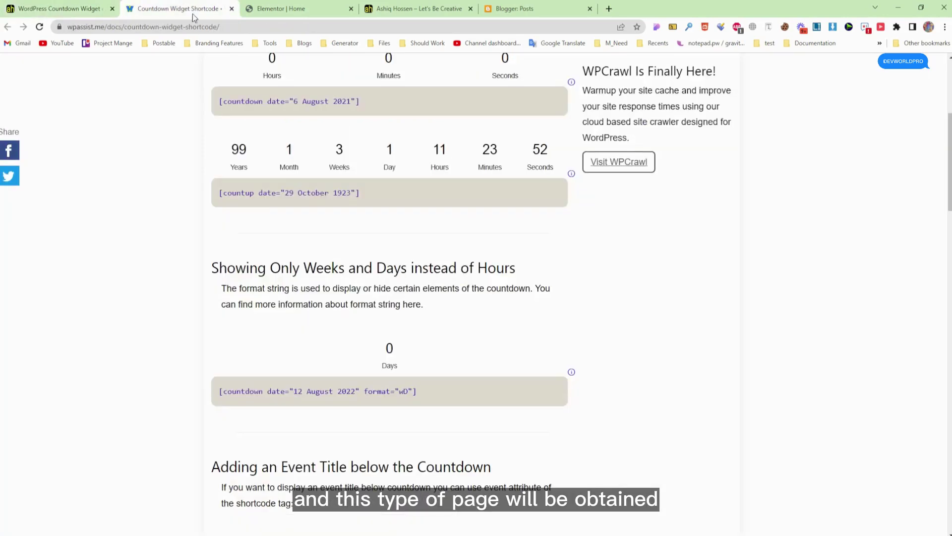
pyautogui.scroll(5, 323, 107)
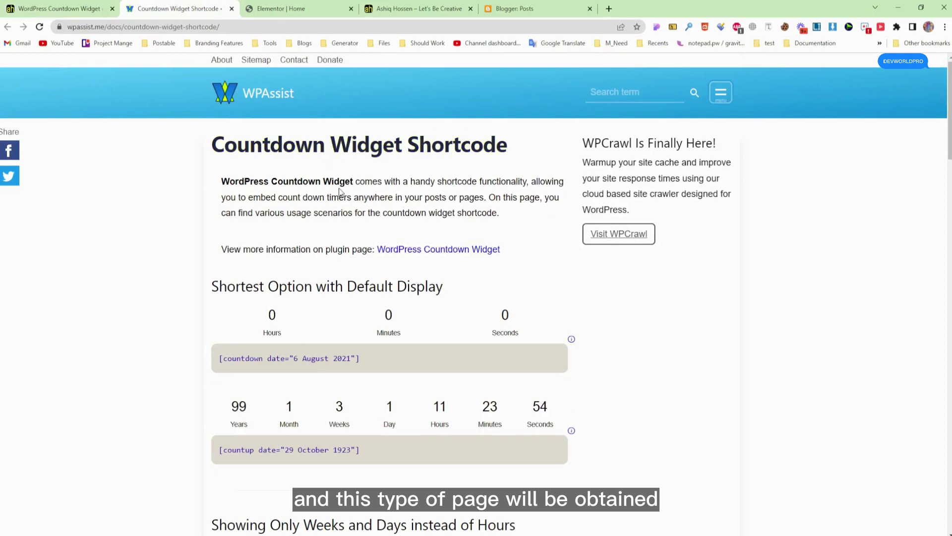
pyautogui.scroll(-2, 290, 268)
pyautogui.moveTo(335, 252); pyautogui.dragTo(221, 257)
pyautogui.doubleClick(278, 259)
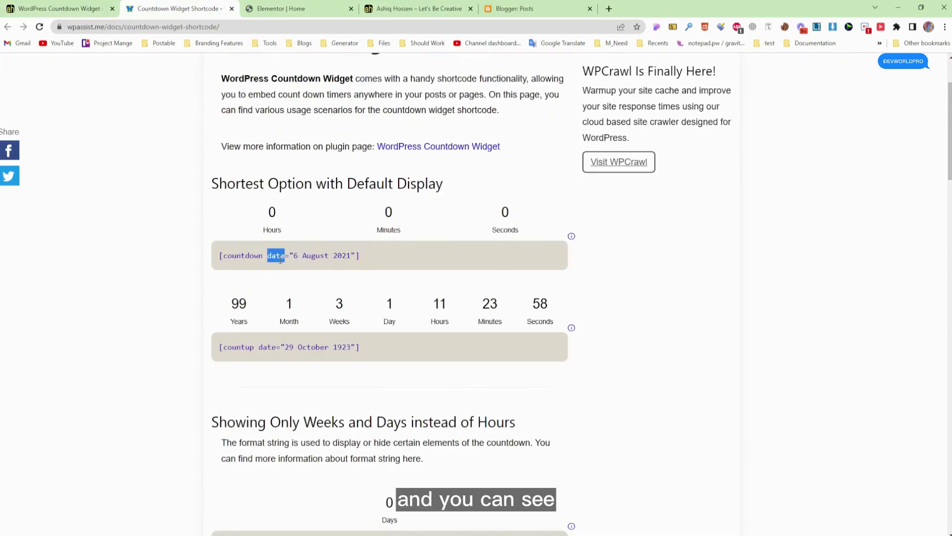
pyautogui.tripleClick(281, 259)
pyautogui.click(281, 258)
# Step: Select the countup shortcode line, then the full weeks-and-days countdown shortcode
pyautogui.tripleClick(308, 346)
pyautogui.scroll(-1, 318, 417)
pyautogui.scroll(-5, 318, 416)
pyautogui.moveTo(419, 289); pyautogui.dragTo(245, 294)
pyautogui.click(245, 293)
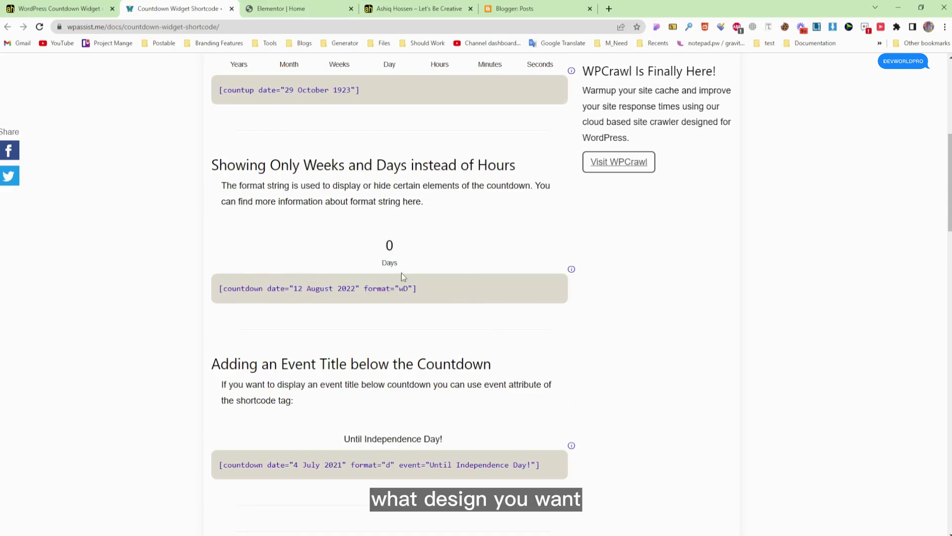
pyautogui.moveTo(430, 289); pyautogui.dragTo(217, 284)
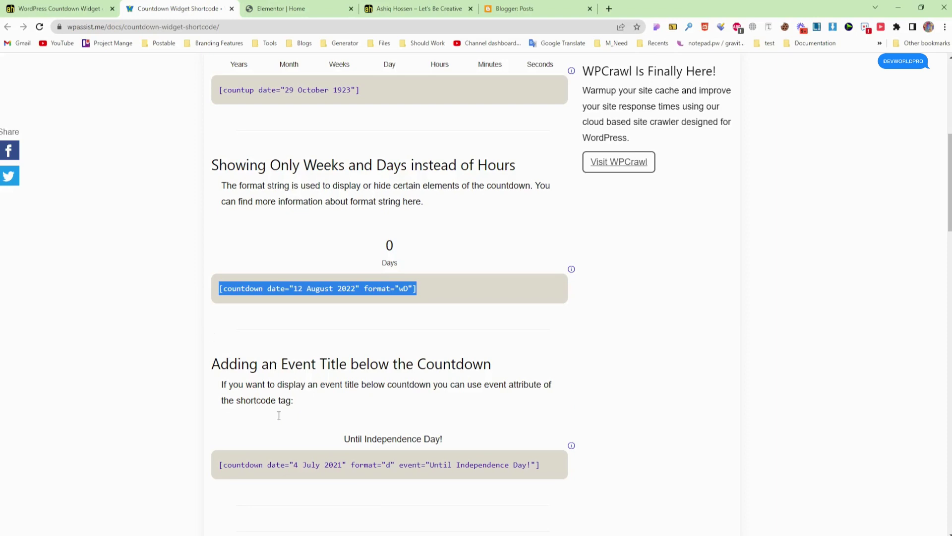
# Step: Scroll back and highlight the [countup date="29 October 1923"] example
pyautogui.scroll(-20, 370, 396)
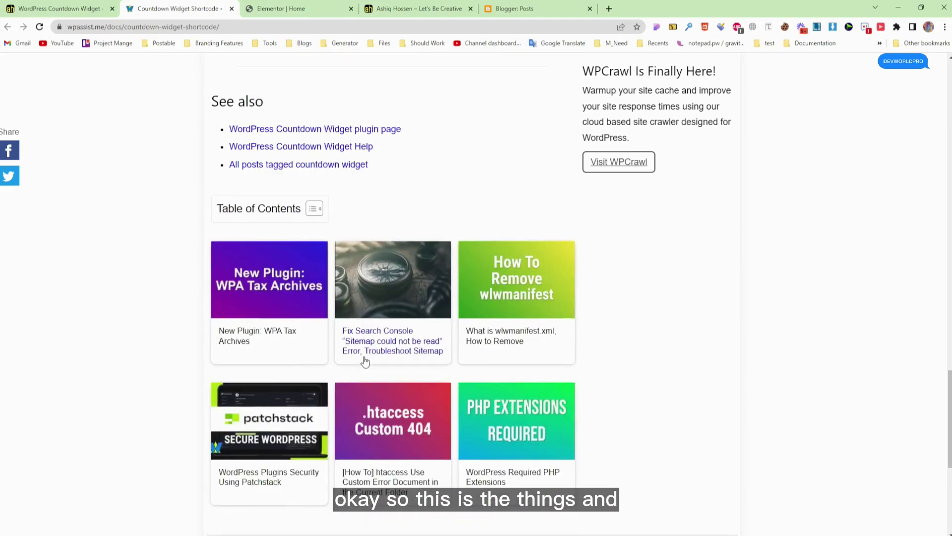
pyautogui.scroll(8, 363, 334)
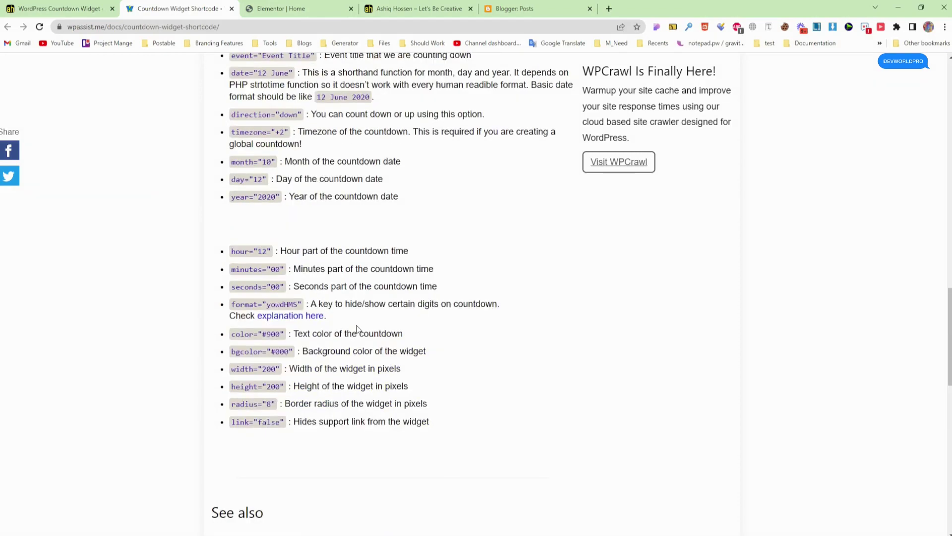
pyautogui.scroll(12, 357, 328)
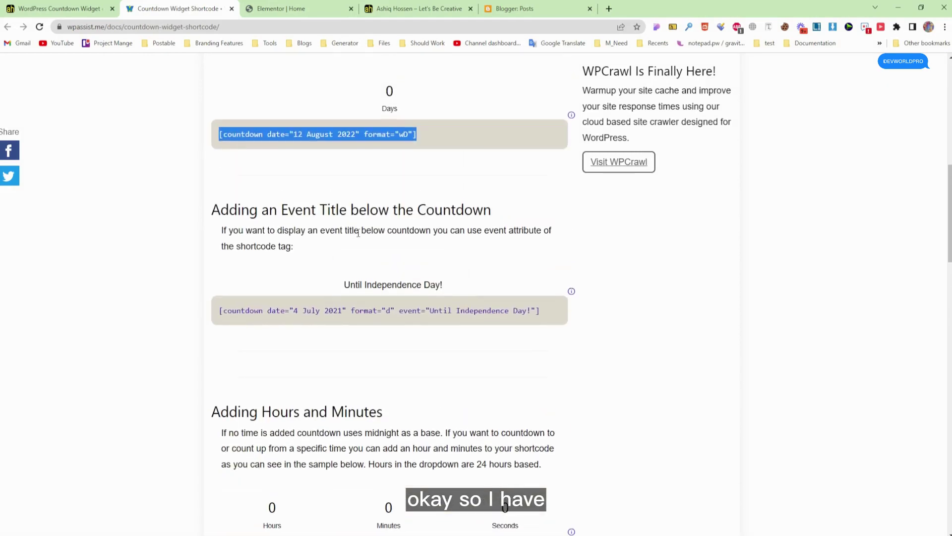
pyautogui.scroll(7, 357, 248)
pyautogui.moveTo(367, 299); pyautogui.dragTo(220, 301)
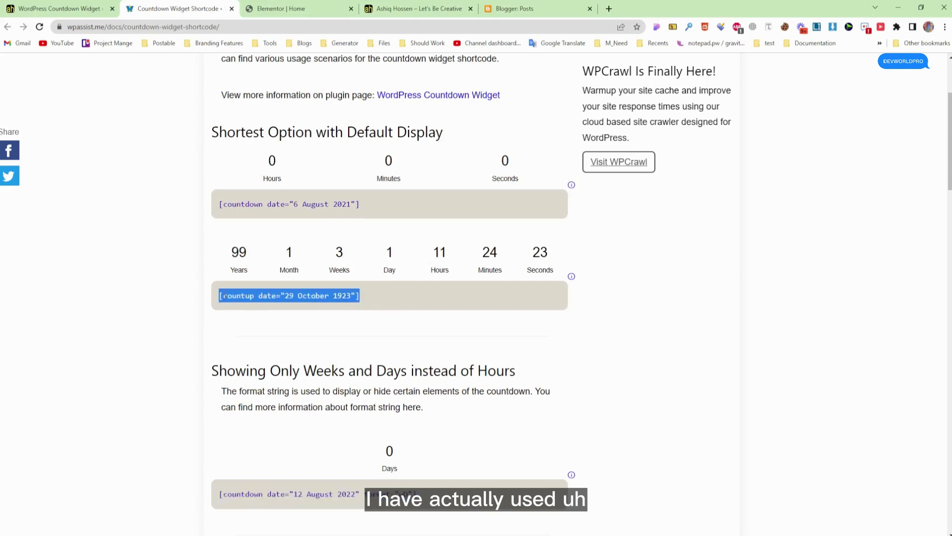
pyautogui.click(239, 278)
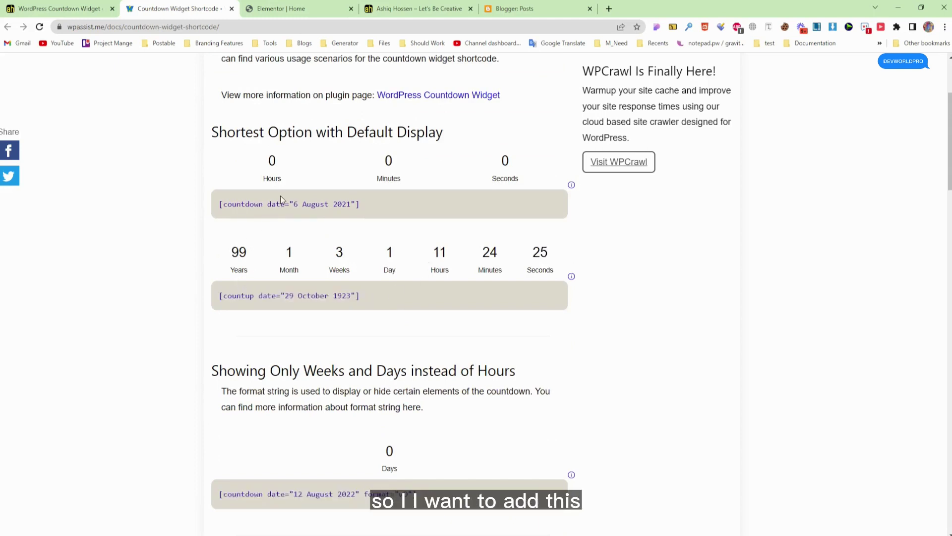
# Step: Return to the ashiqhossen.com homepage and scroll up to the 'How long have I been working?' timer
pyautogui.click(419, 8)
pyautogui.scroll(5, 623, 202)
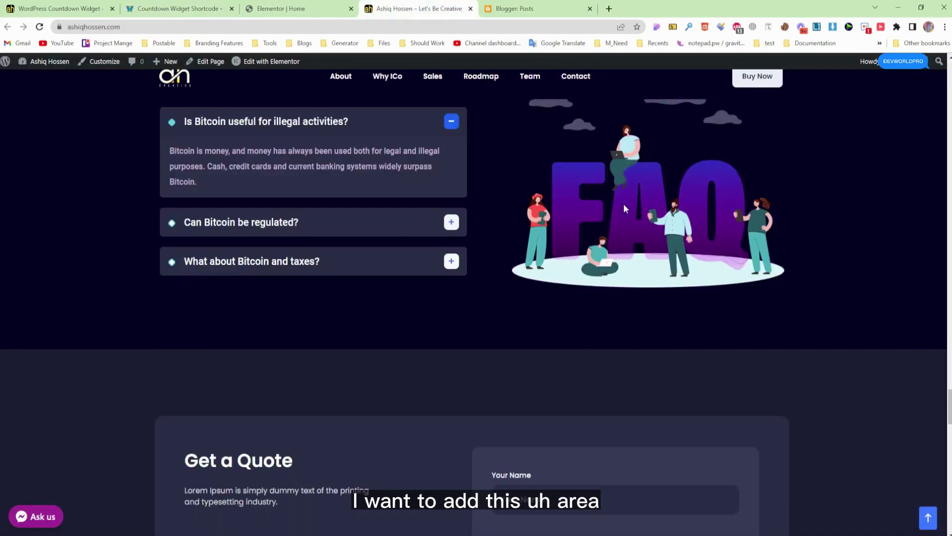
pyautogui.scroll(10, 623, 204)
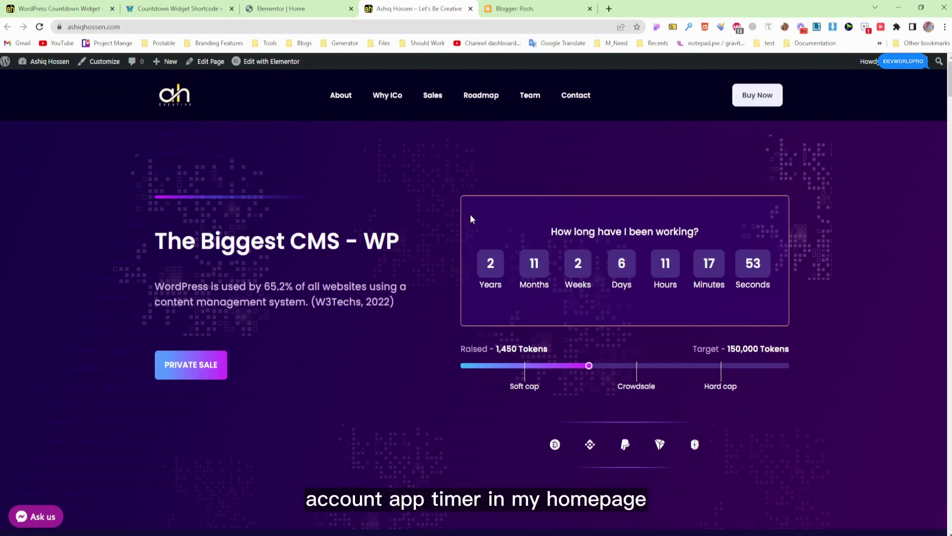
# Step: In the Elementor Home editor, select the count-up inner section and show the Elements panel
pyautogui.click(285, 11)
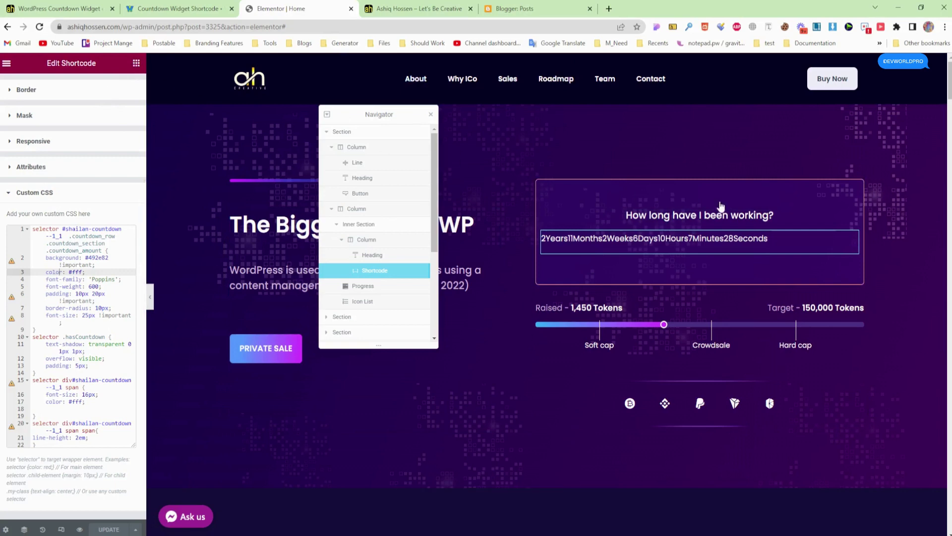
pyautogui.click(694, 174)
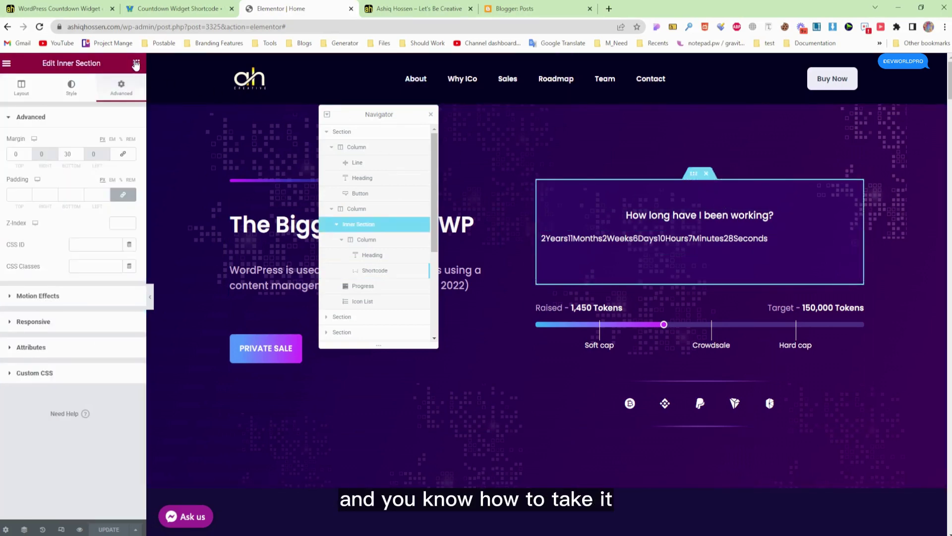
pyautogui.click(136, 63)
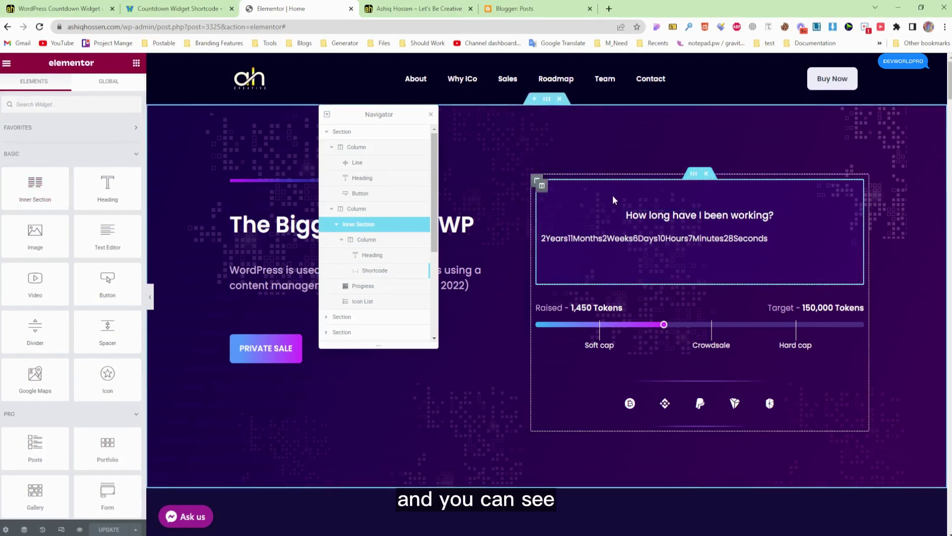
# Step: Select the count-up column and show its solid 1-width, radius-6 border settings
pyautogui.click(544, 188)
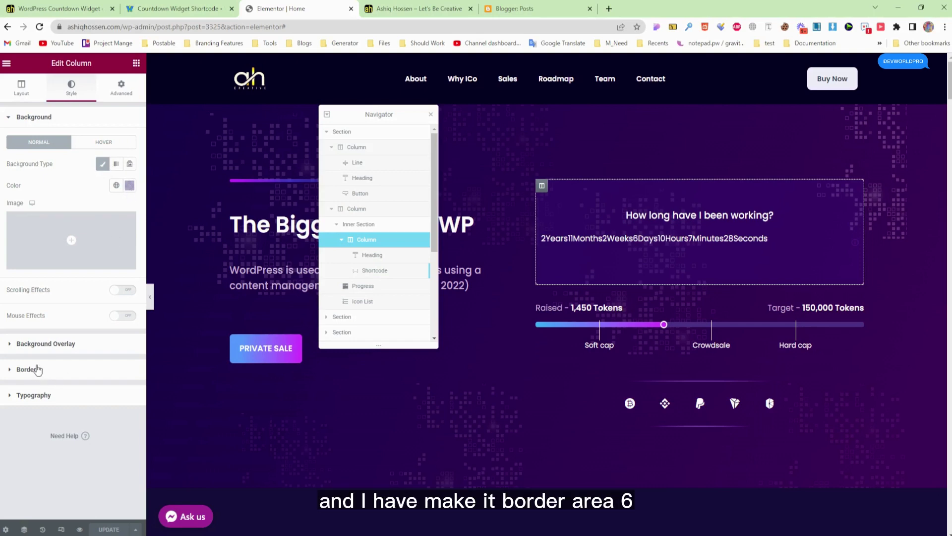
pyautogui.click(36, 368)
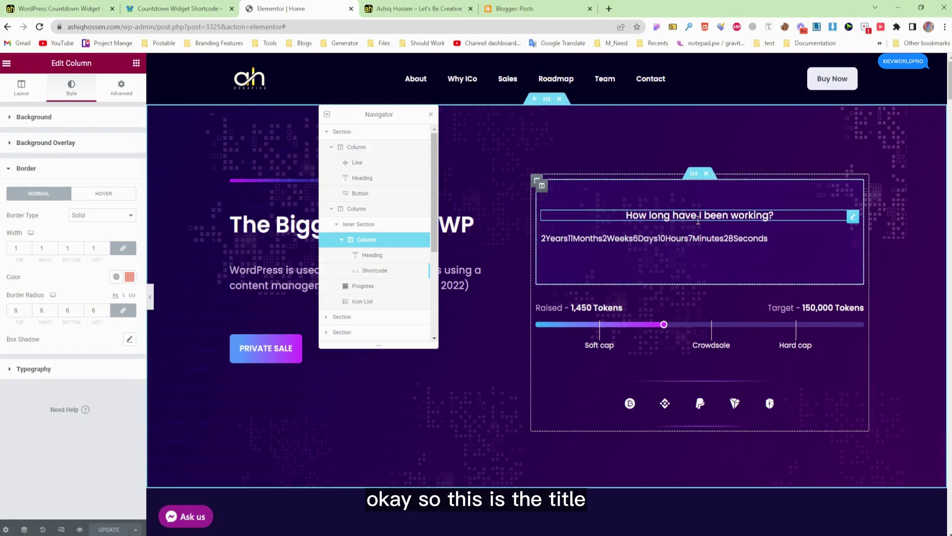
pyautogui.click(699, 219)
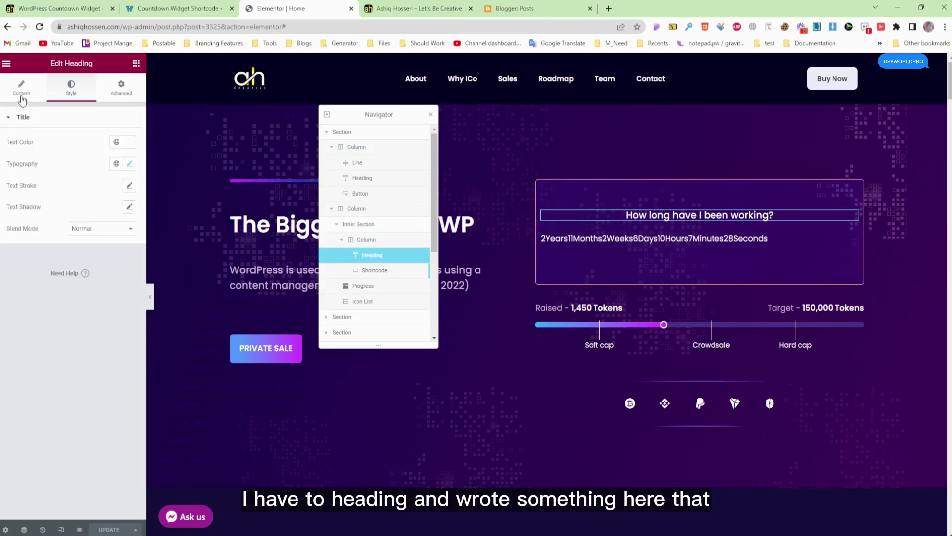
# Step: Show the heading's Content settings and highlight its 'How long have I been working?' title
pyautogui.click(22, 94)
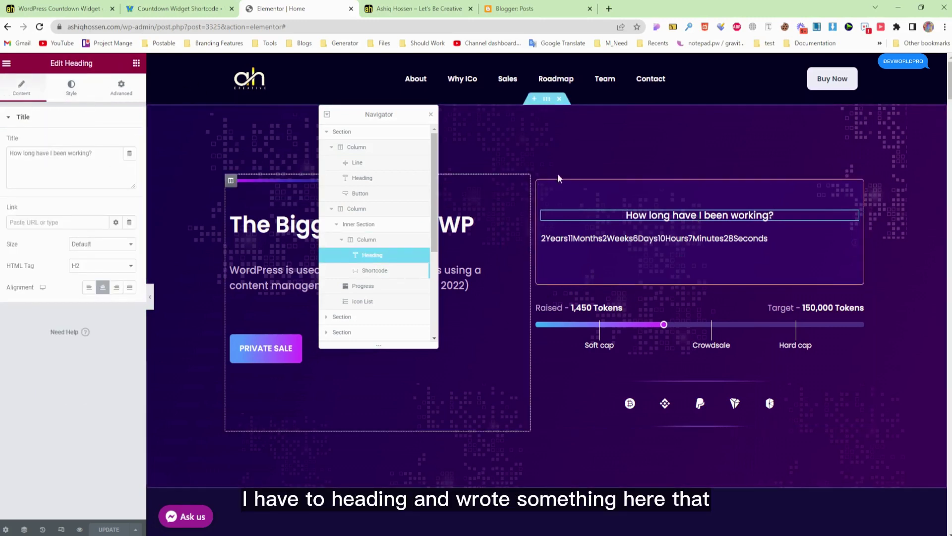
pyautogui.moveTo(99, 166); pyautogui.dragTo(1, 163)
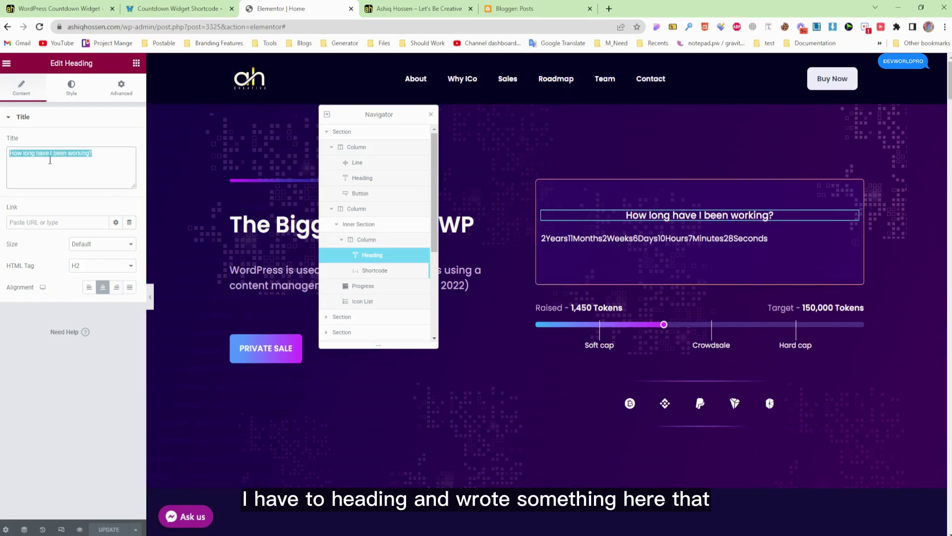
pyautogui.click(50, 157)
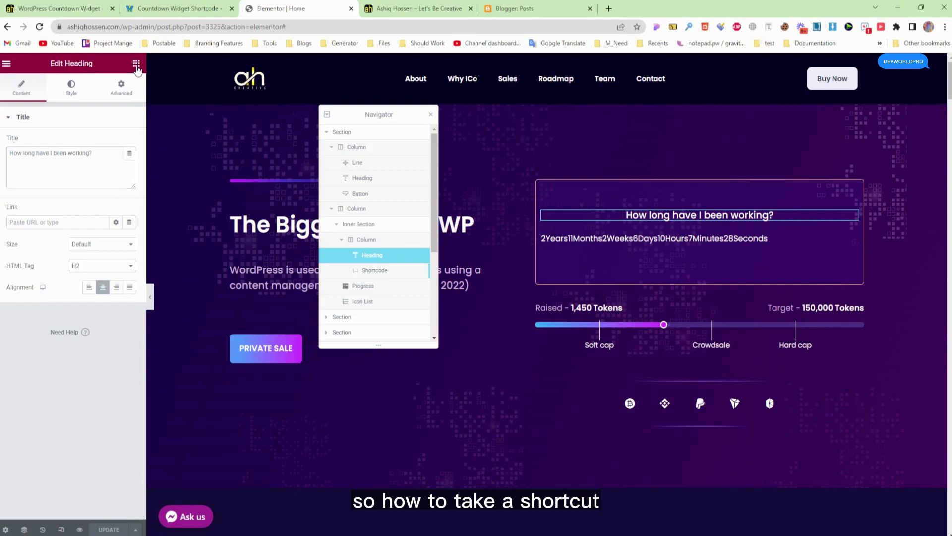
# Step: Search widgets for 'shotcor', drop a Shortcode widget into the count-up box, and select it
pyautogui.click(136, 63)
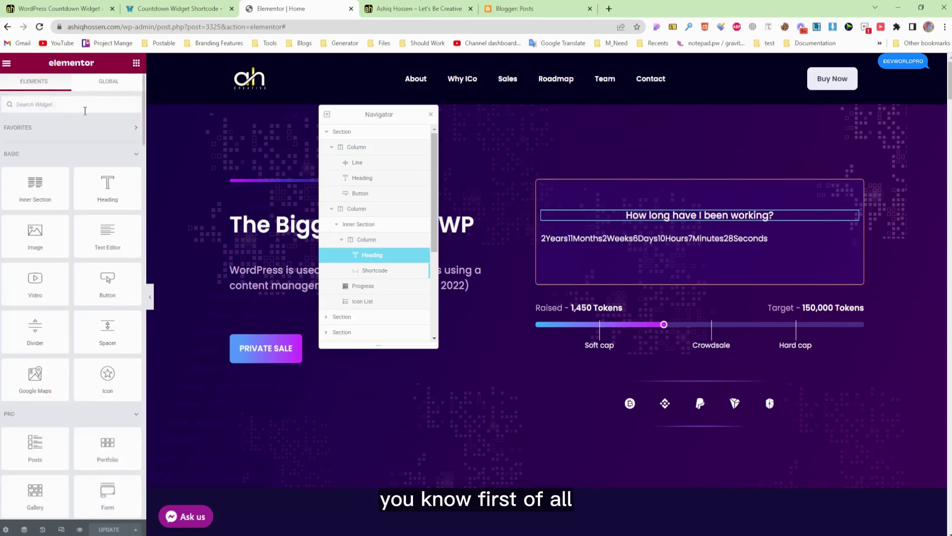
pyautogui.click(85, 104)
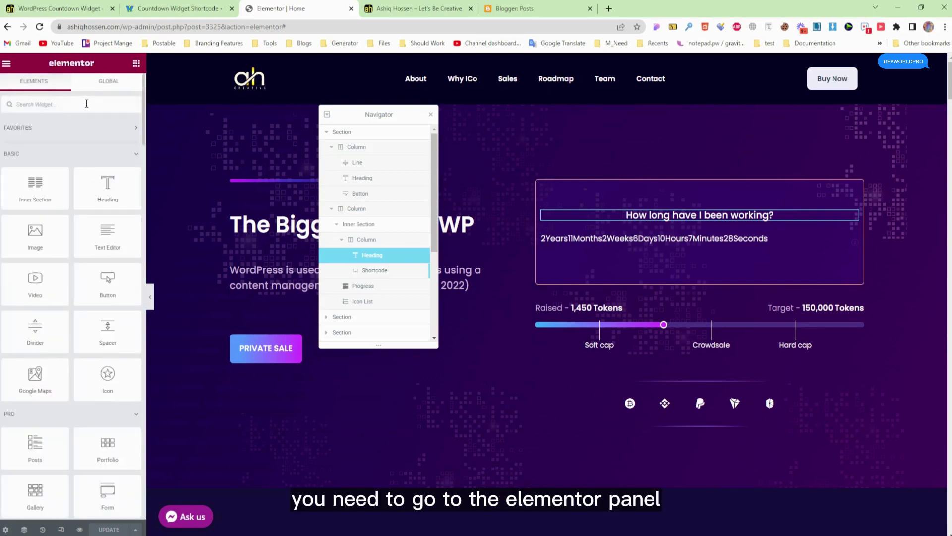
pyautogui.write('shotc')
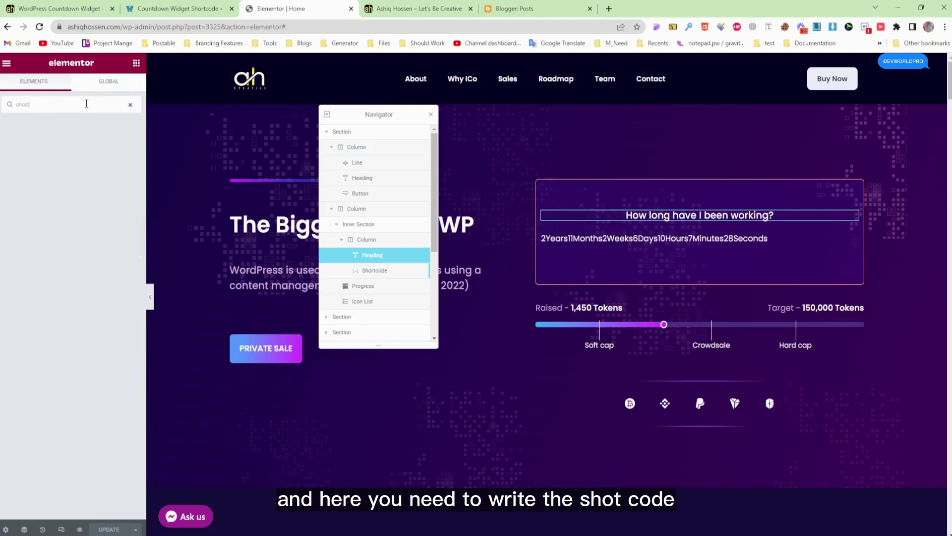
pyautogui.write('o')
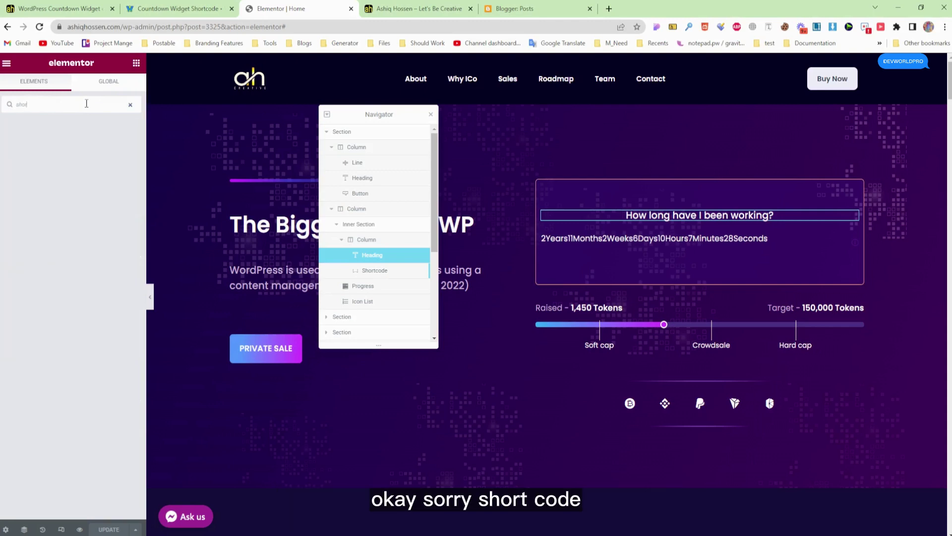
pyautogui.write('rt')
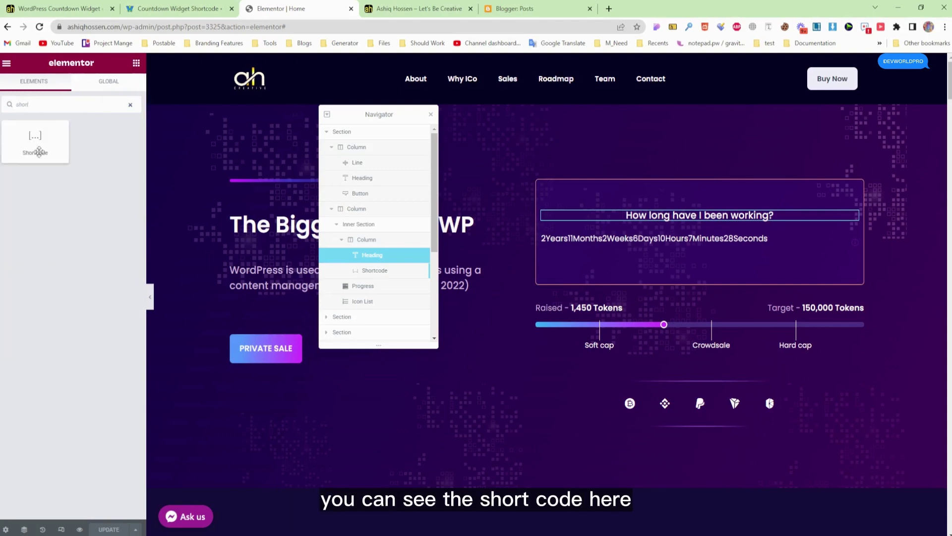
pyautogui.moveTo(40, 143); pyautogui.dragTo(677, 243)
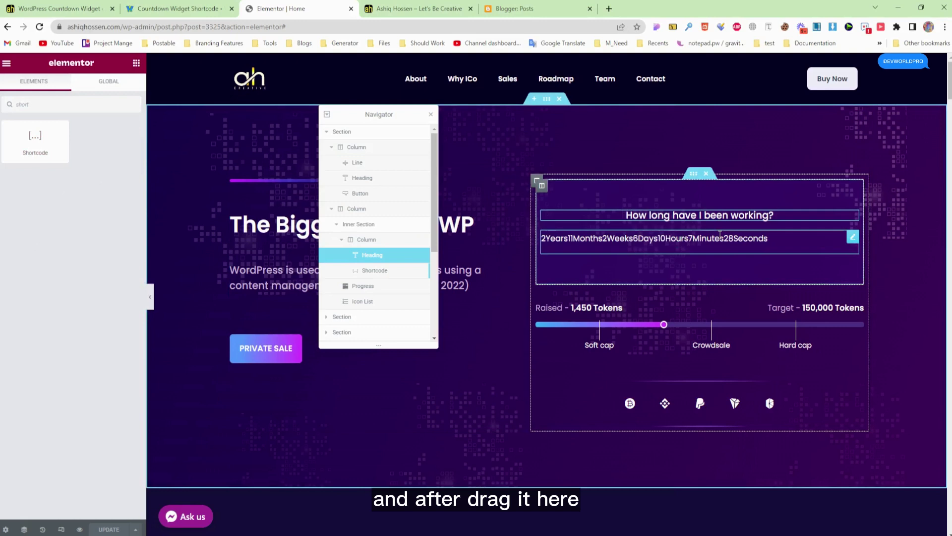
pyautogui.click(721, 236)
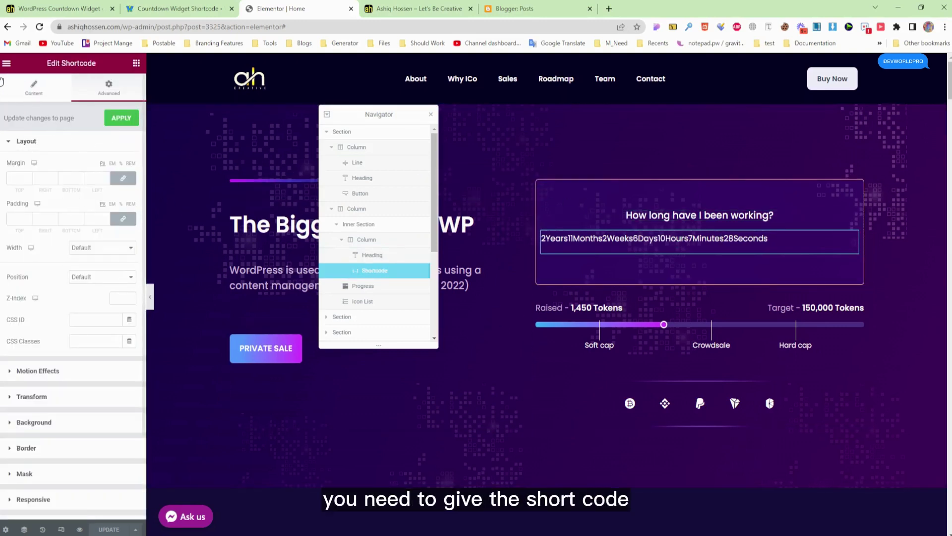
# Step: Review the [countup date="01 January 2020"] shortcode and compare it with the docs' countup example
pyautogui.click(32, 95)
pyautogui.click(33, 181)
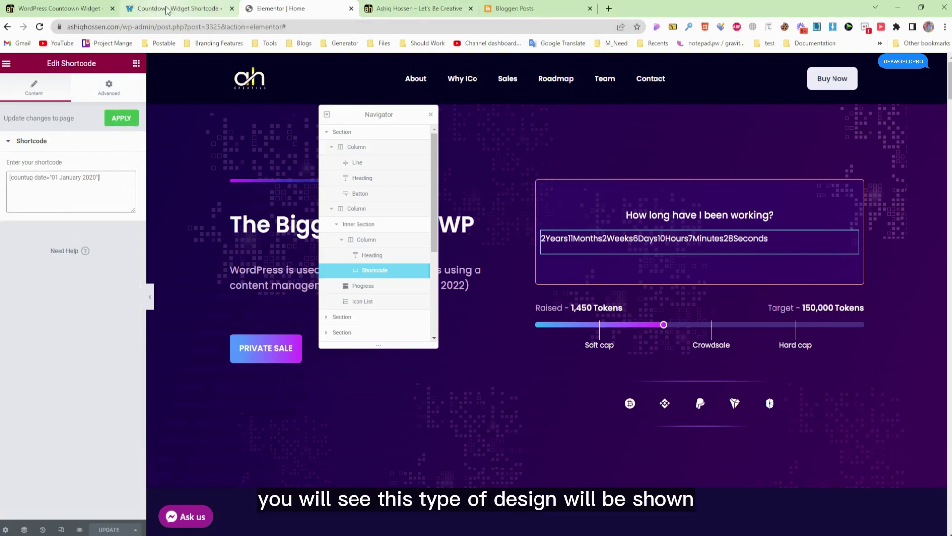
pyautogui.click(167, 9)
pyautogui.moveTo(558, 251); pyautogui.dragTo(246, 240)
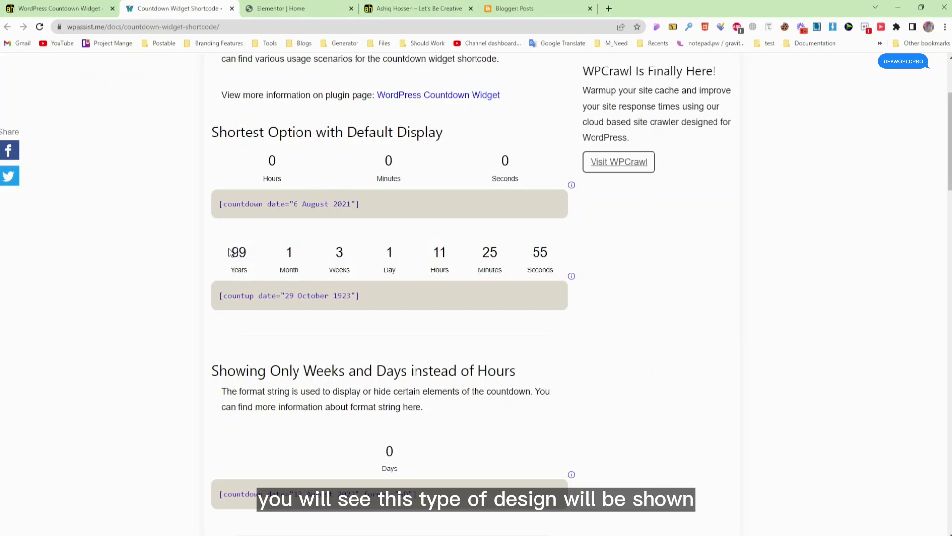
# Step: View the boxed counter on the live homepage, then return to the Elementor editor
pyautogui.click(414, 9)
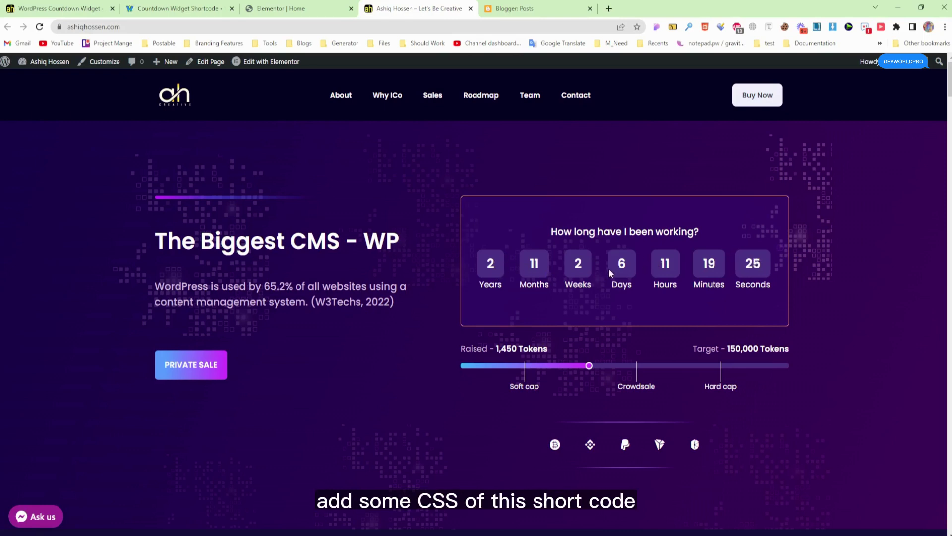
pyautogui.click(276, 12)
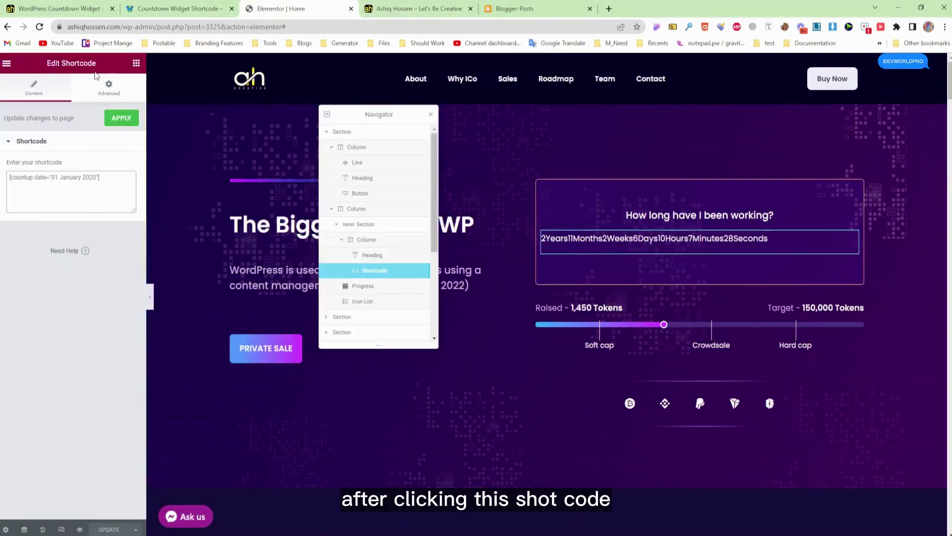
# Step: Expand the shortcode's Custom CSS and point out its background colour and .countdown_section rules
pyautogui.click(107, 88)
pyautogui.scroll(-2, 64, 317)
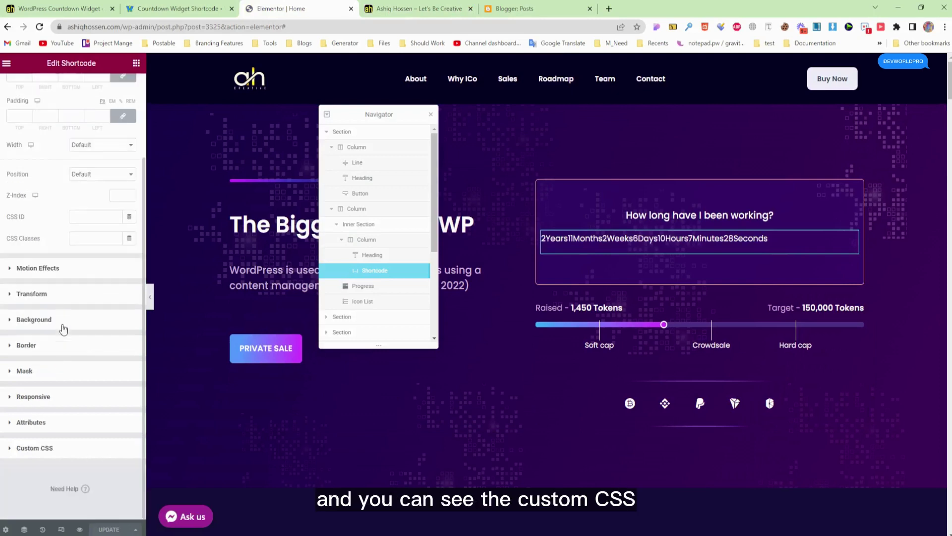
pyautogui.click(30, 449)
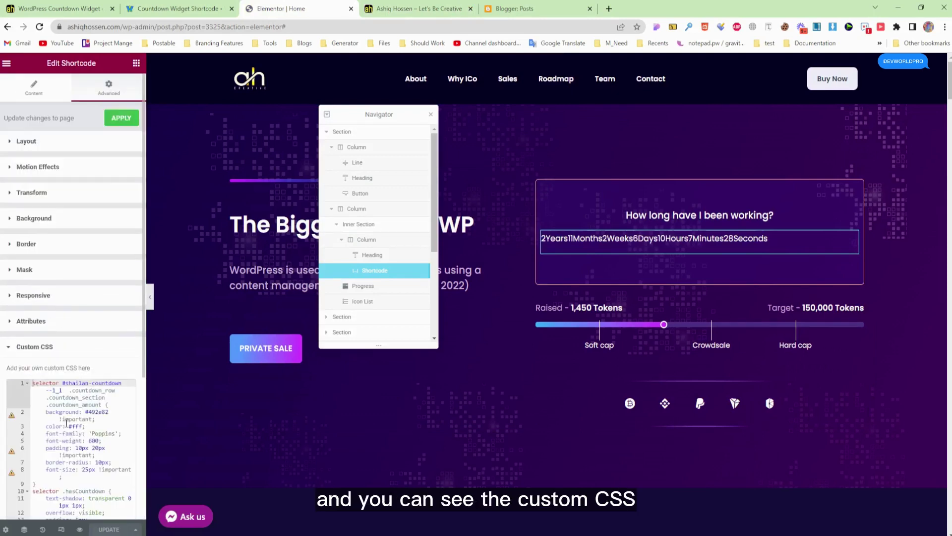
pyautogui.scroll(-4, 68, 421)
pyautogui.click(63, 333)
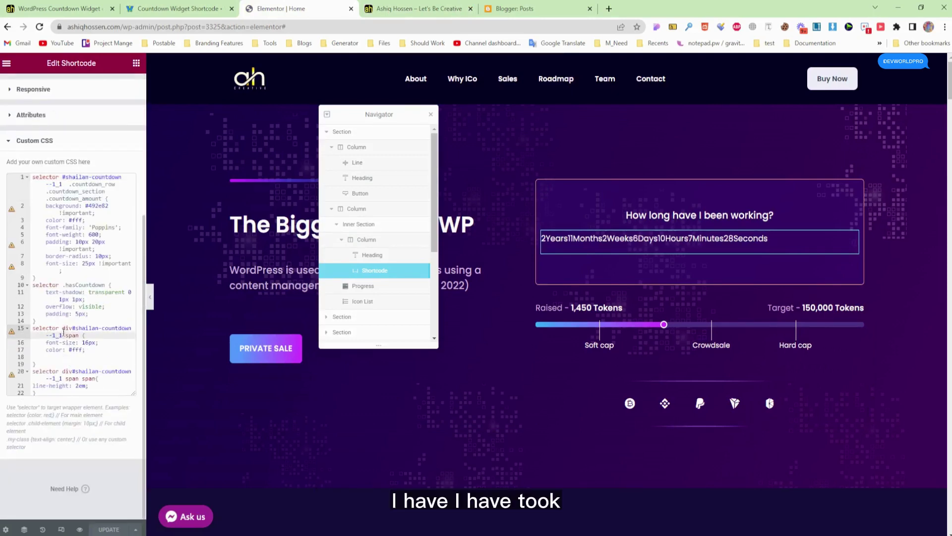
pyautogui.click(57, 202)
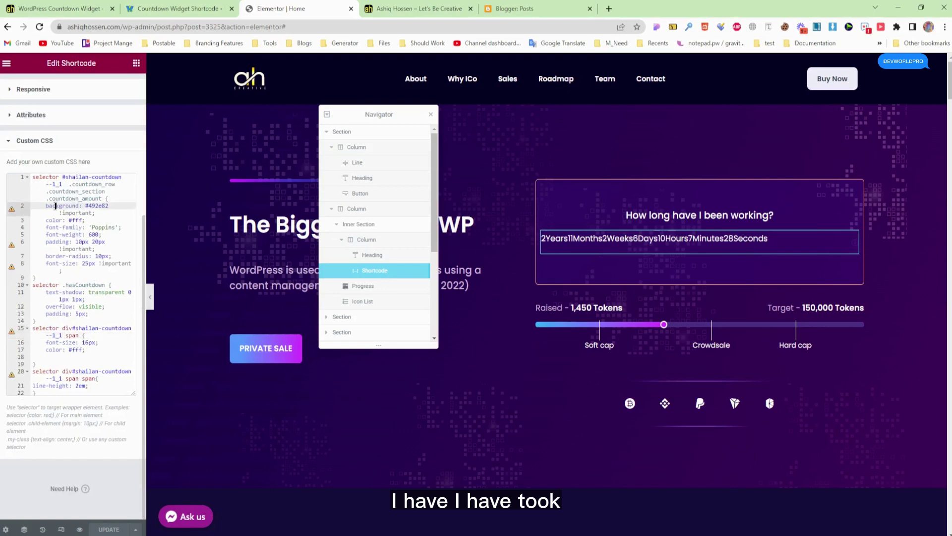
pyautogui.click(62, 191)
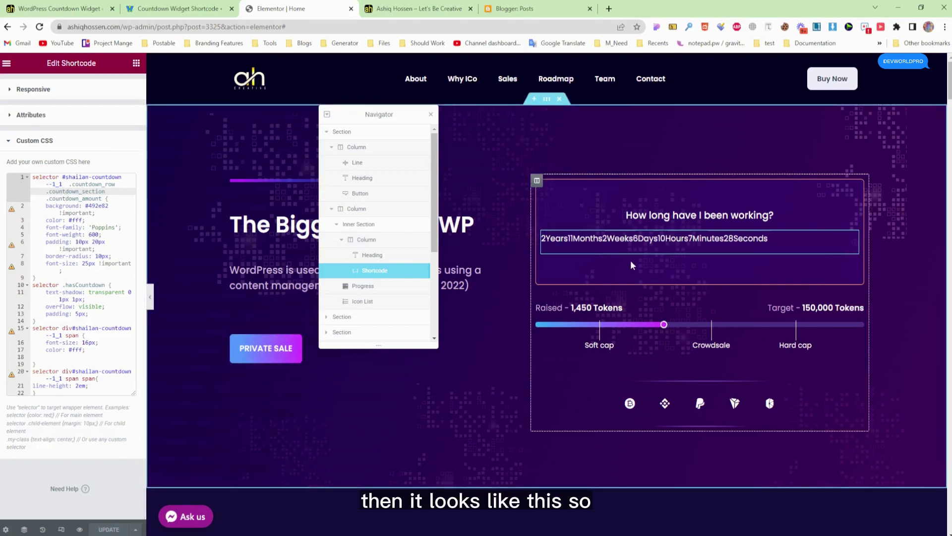
# Step: Check the boxed counter on the live page, then return to the Elementor editor
pyautogui.click(412, 6)
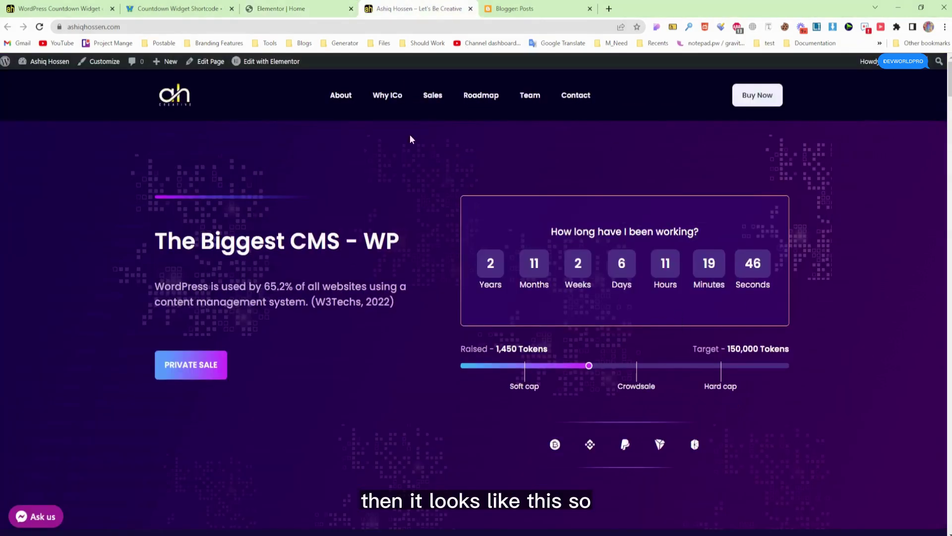
pyautogui.click(280, 9)
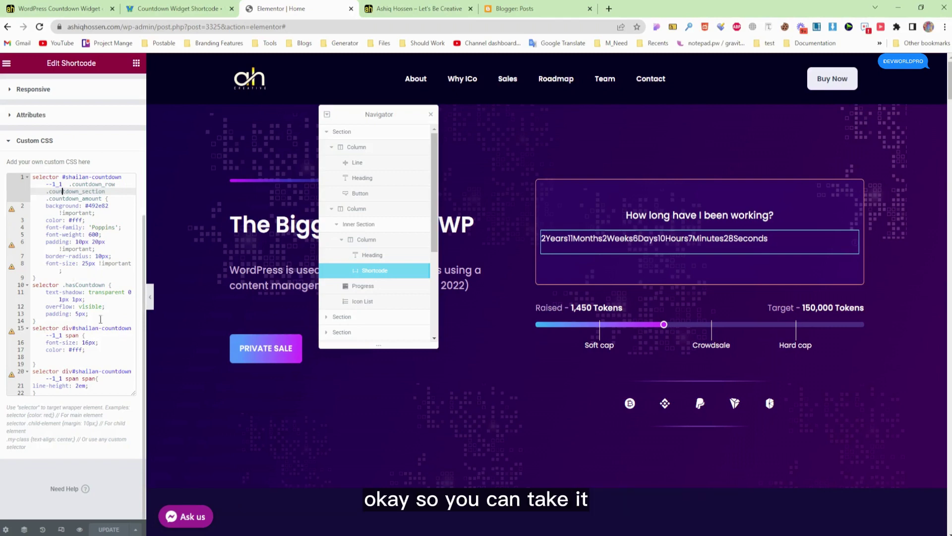
pyautogui.scroll(5, 112, 324)
pyautogui.scroll(-4, 84, 317)
pyautogui.scroll(4, 77, 333)
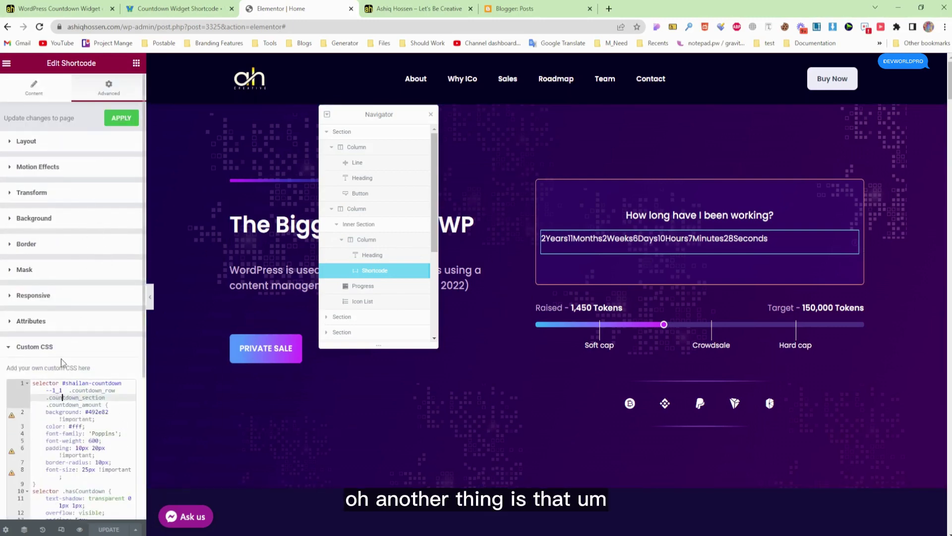
# Step: Re-expand the Custom CSS at its padding line, then reload the live homepage to see the boxes
pyautogui.click(70, 145)
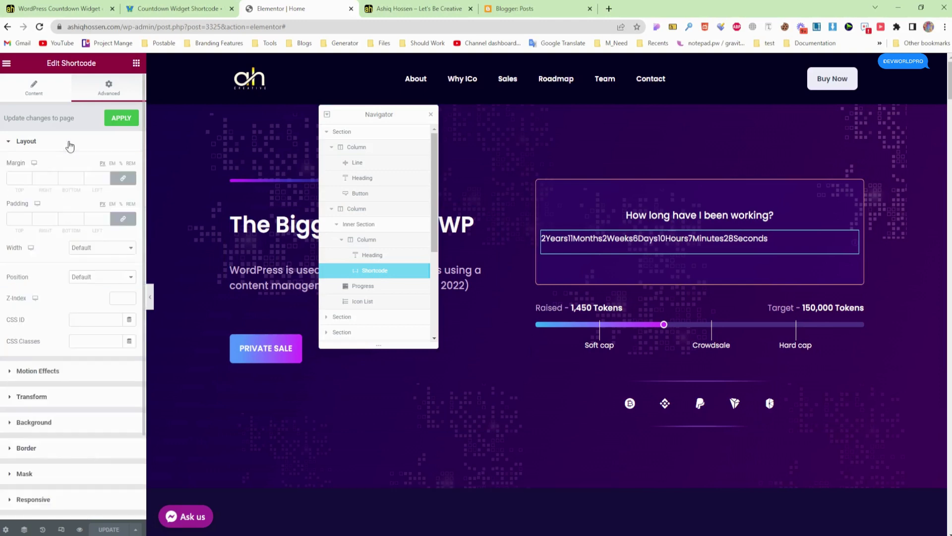
pyautogui.scroll(-2, 70, 396)
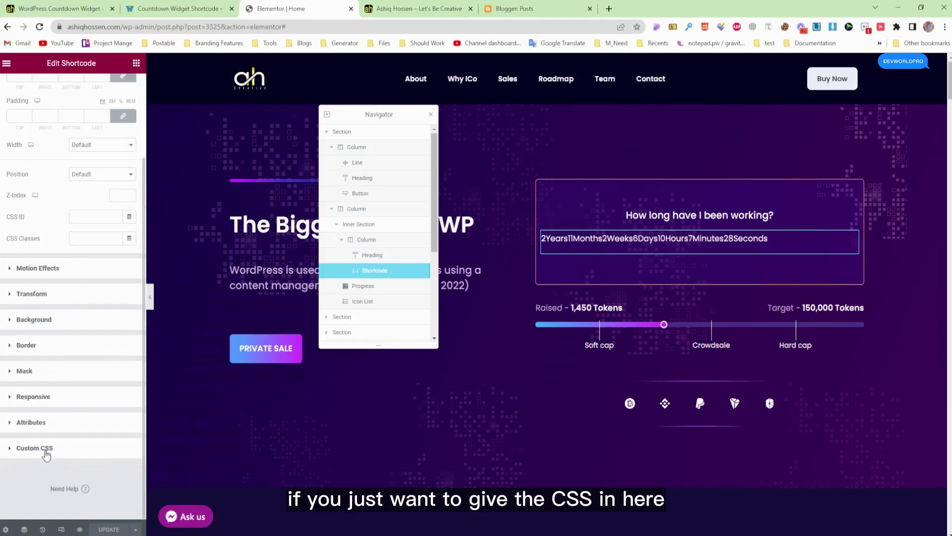
pyautogui.click(47, 448)
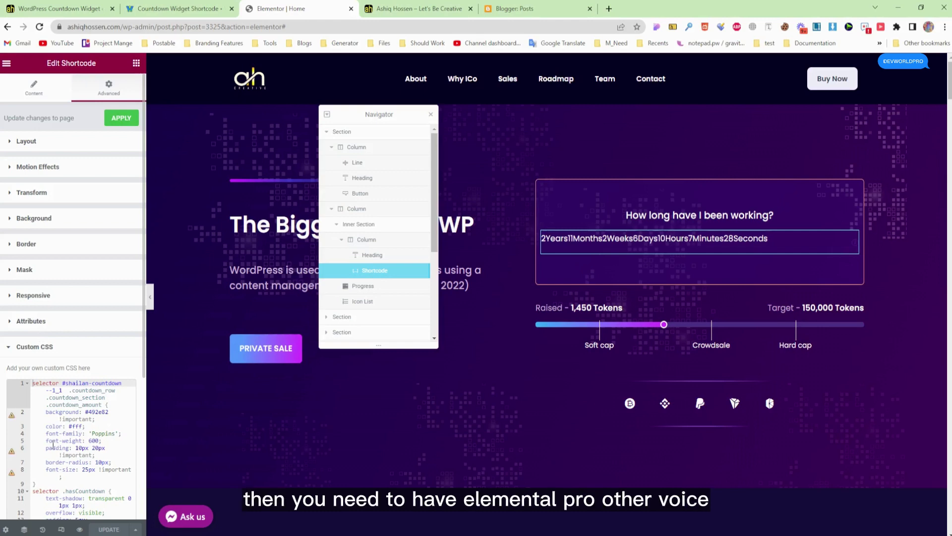
pyautogui.click(52, 447)
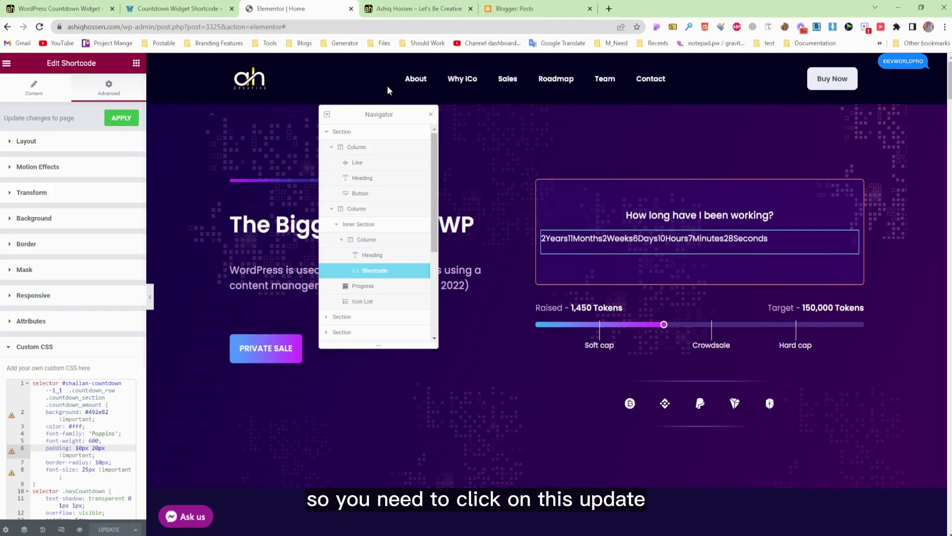
pyautogui.click(396, 14)
pyautogui.click(39, 26)
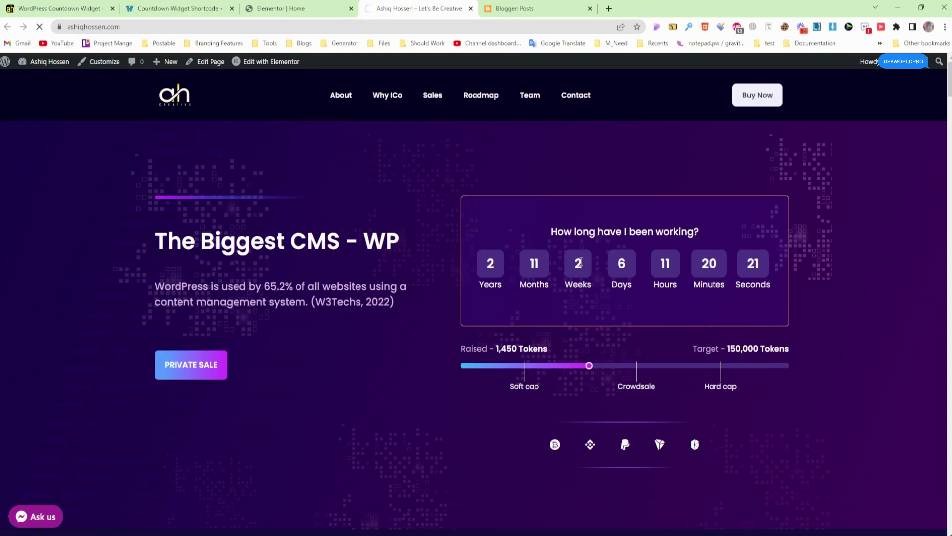